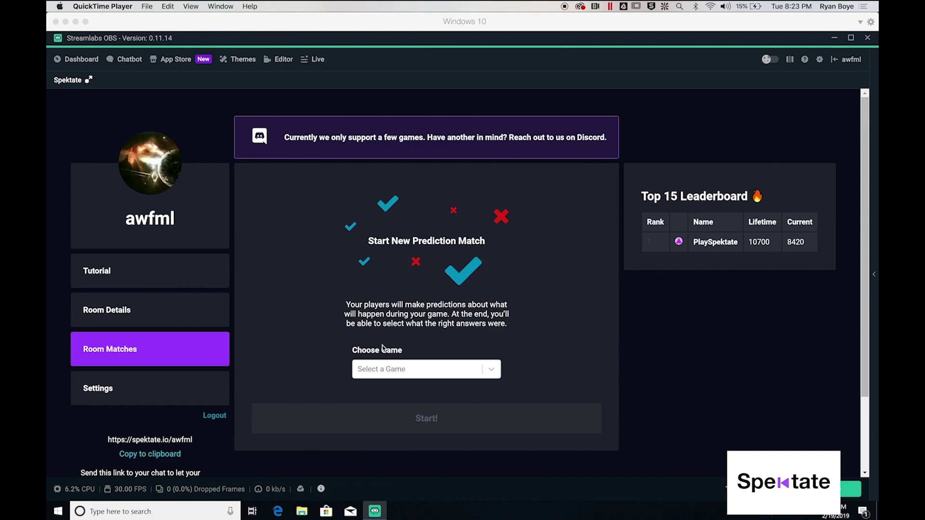
Step: Choose Fortnite as the game for the new prediction match
{"action": "left_click", "coordinate": [391, 367]}
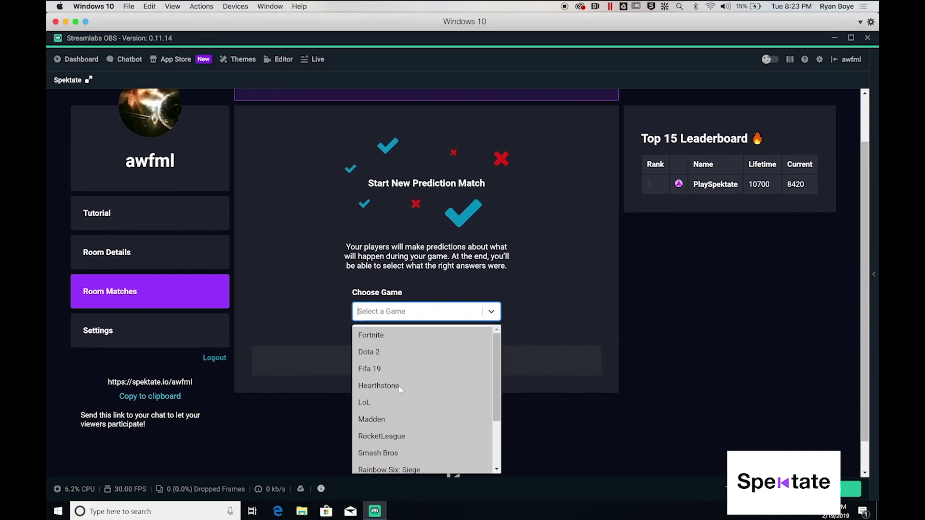
{"action": "scroll", "coordinate": [400, 390], "scroll_direction": "down", "scroll_amount": 2}
{"action": "scroll", "coordinate": [399, 390], "scroll_direction": "up", "scroll_amount": 2}
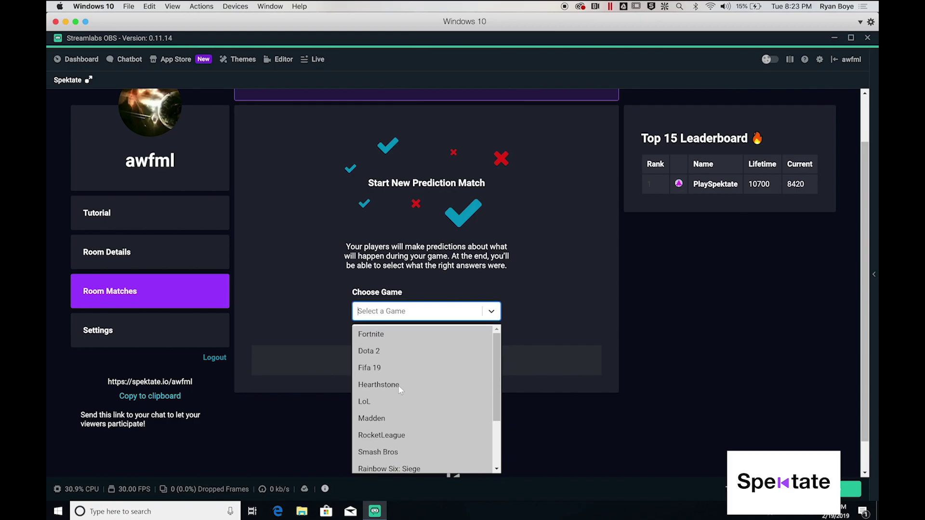
{"action": "left_click", "coordinate": [367, 336]}
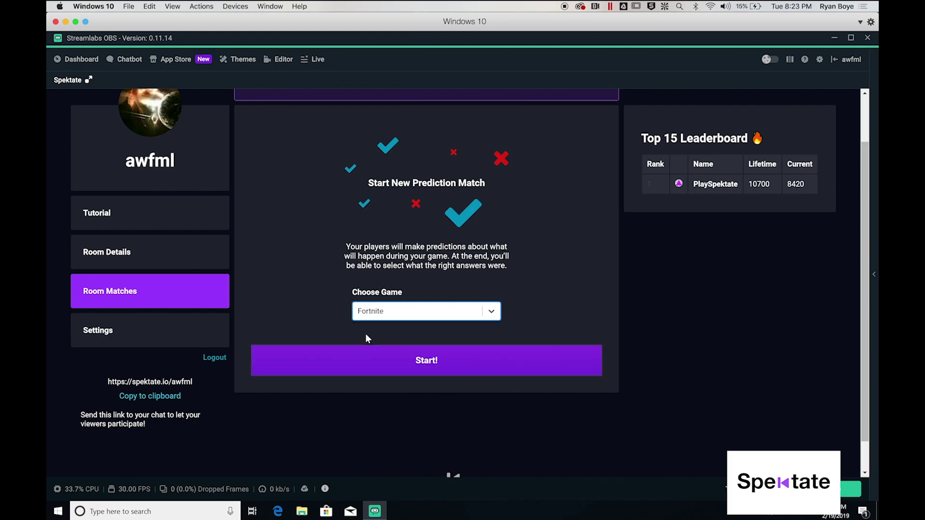
Step: Check the match status message on the viewer page in Chrome, and start the prediction match back in Streamlabs OBS
{"action": "key", "text": "super+Tab"}
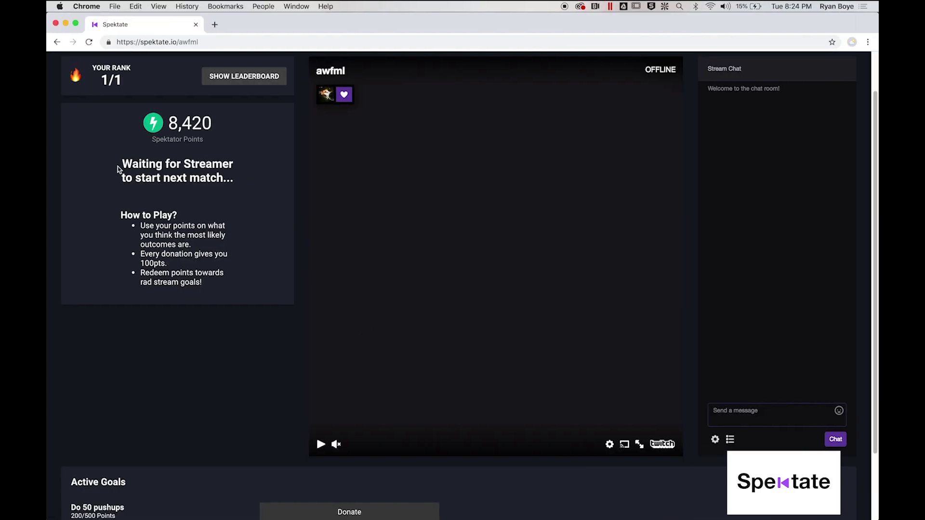
{"action": "left_click_drag", "start_coordinate": [118, 166], "coordinate": [205, 192]}
{"action": "left_click", "coordinate": [241, 200]}
{"action": "key", "text": "super+Tab"}
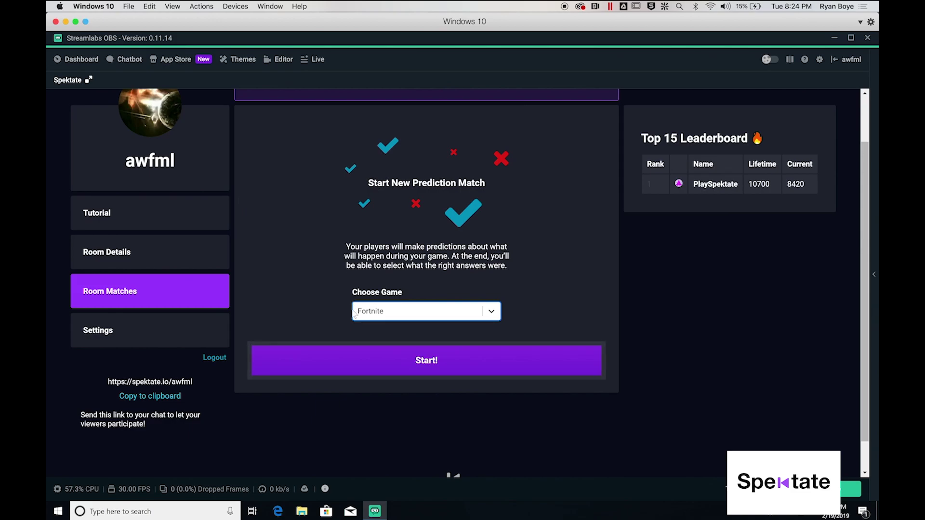
{"action": "left_click", "coordinate": [401, 362]}
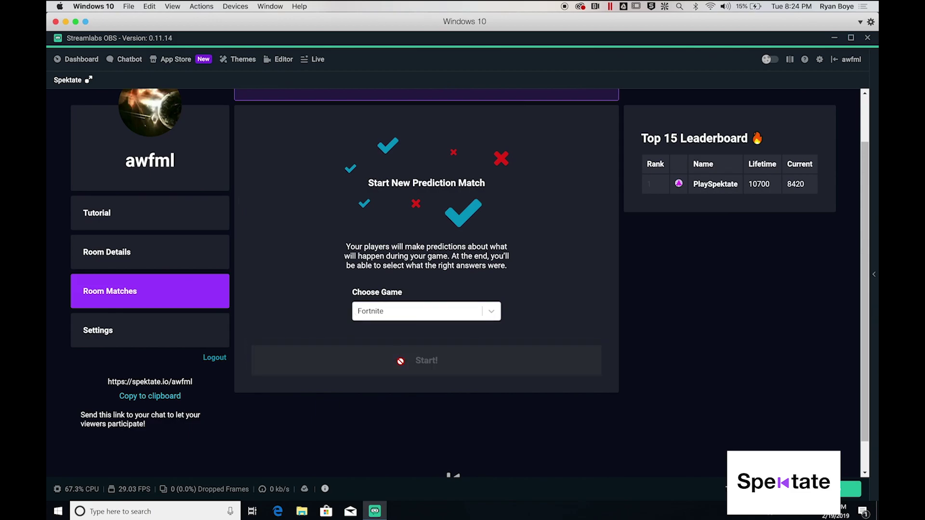
Step: On the viewer page in Chrome, predict 1-5 and 6-10 kills, and 49-30 and 50+ people alive when eliminated
{"action": "key", "text": "super+Tab"}
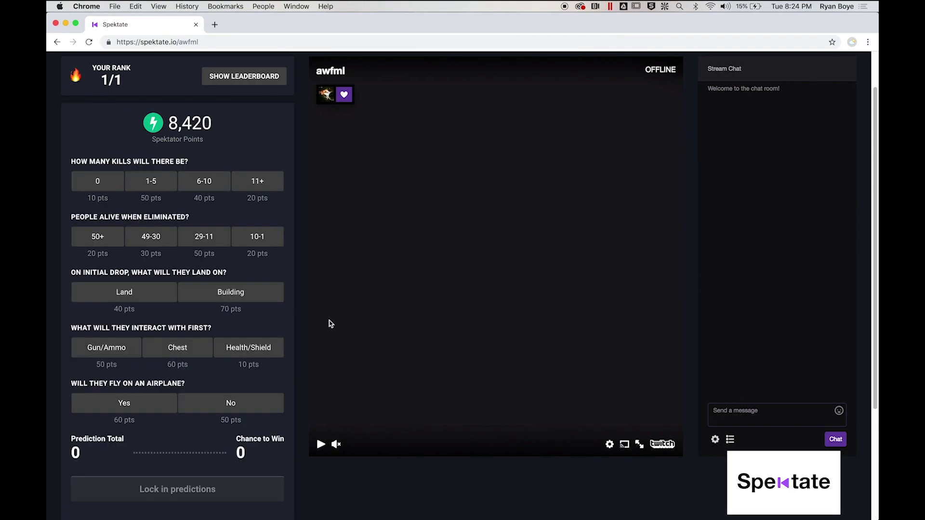
{"action": "left_click", "coordinate": [151, 183]}
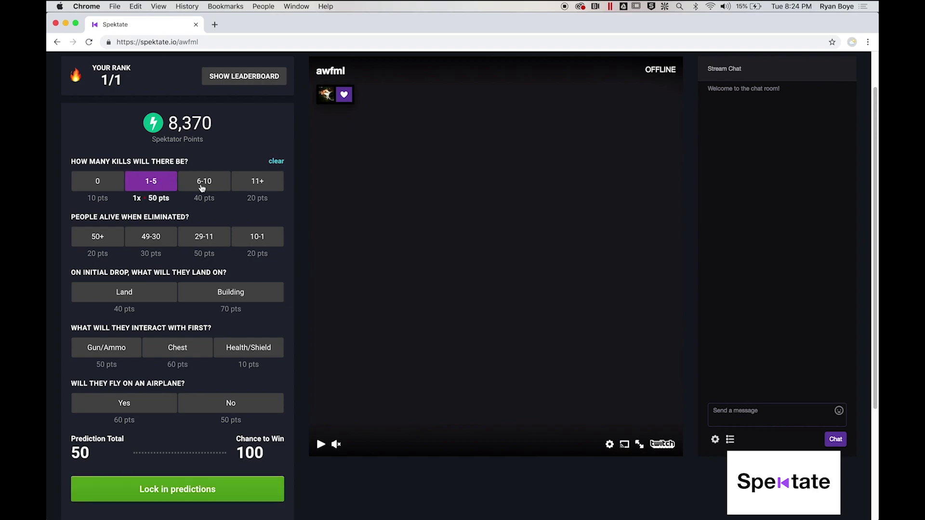
{"action": "left_click", "coordinate": [204, 182]}
{"action": "left_click", "coordinate": [151, 237]}
{"action": "left_click", "coordinate": [102, 242]}
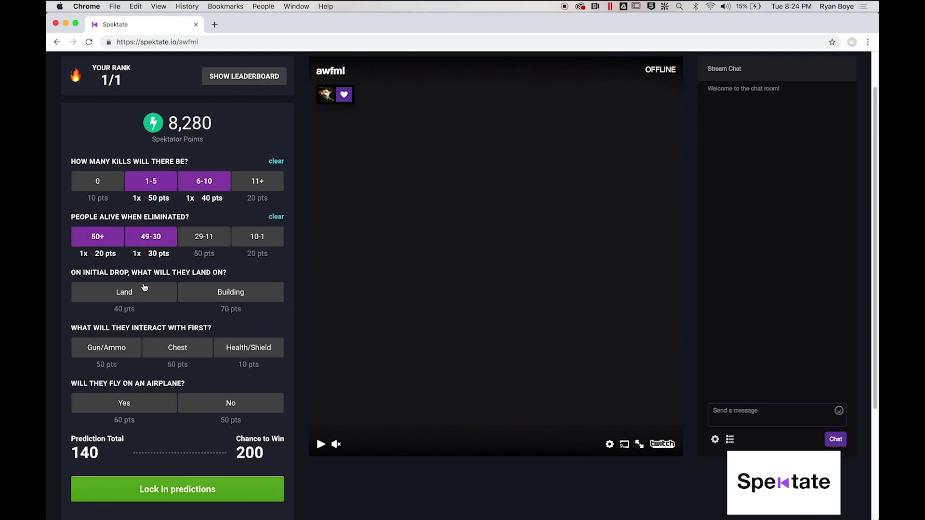
Step: Predict Land and Building for the initial drop and Chest for the first interaction, and lock in the predictions
{"action": "left_click", "coordinate": [145, 294]}
{"action": "left_click", "coordinate": [209, 300]}
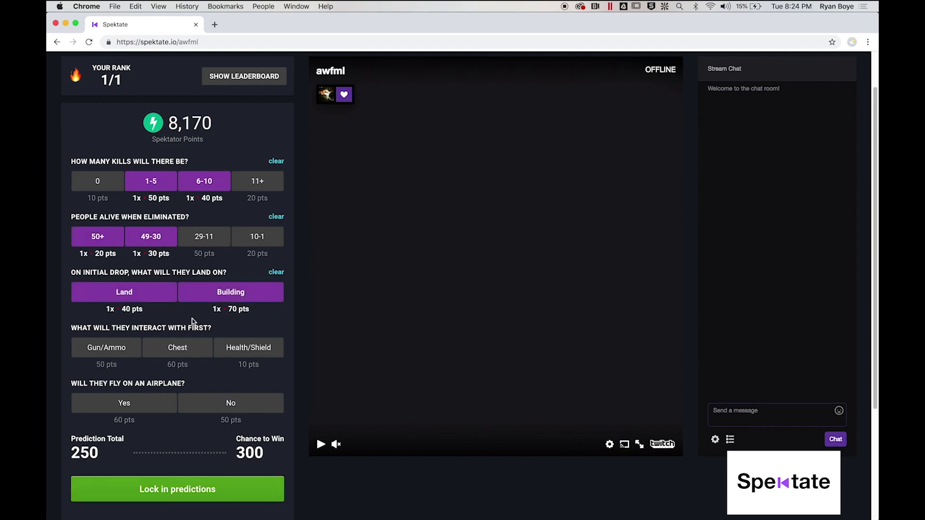
{"action": "left_click", "coordinate": [167, 354]}
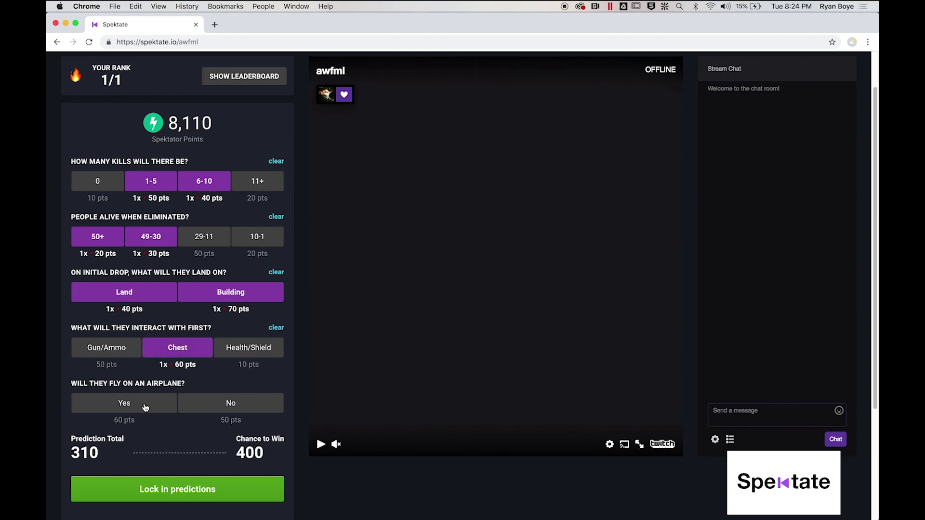
{"action": "left_click", "coordinate": [166, 495]}
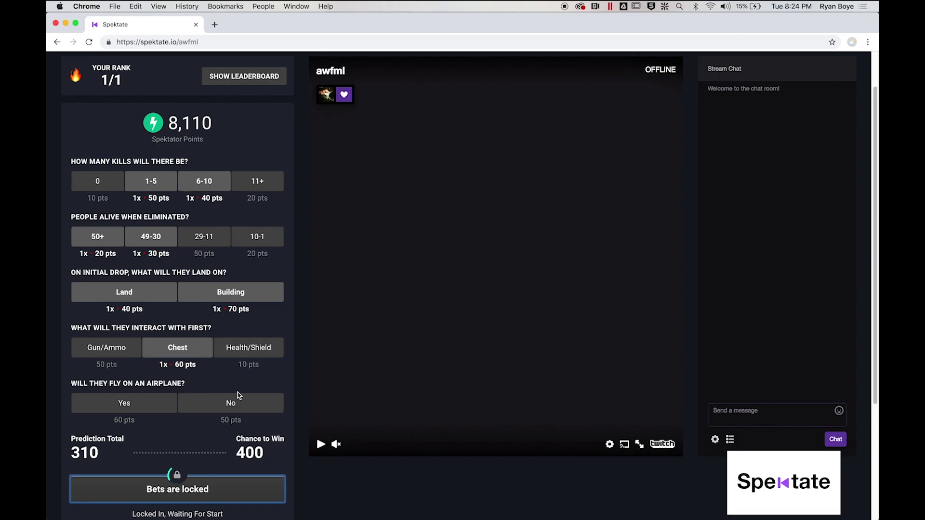
Step: Switch back to Streamlabs OBS, lock the players' predictions and start the match
{"action": "key", "text": "super+Tab"}
{"action": "key", "text": "super+Tab"}
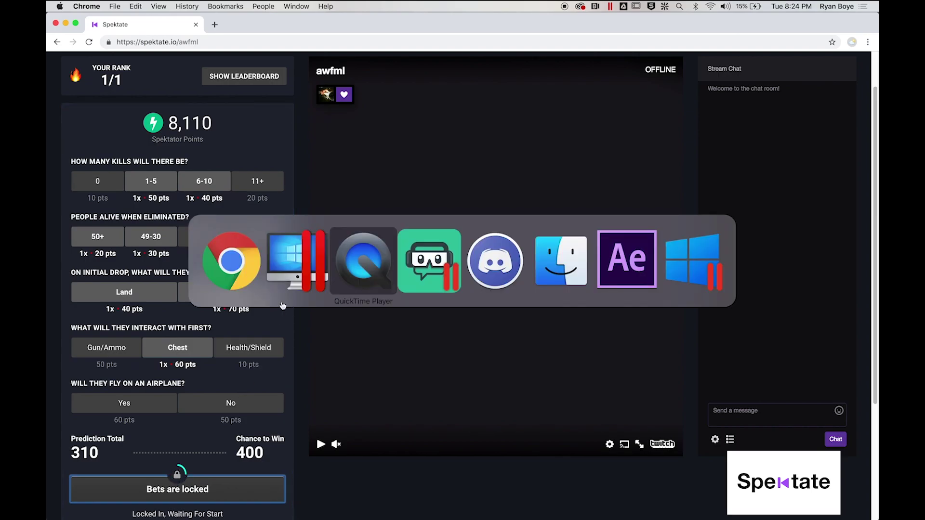
{"action": "left_click", "coordinate": [295, 272]}
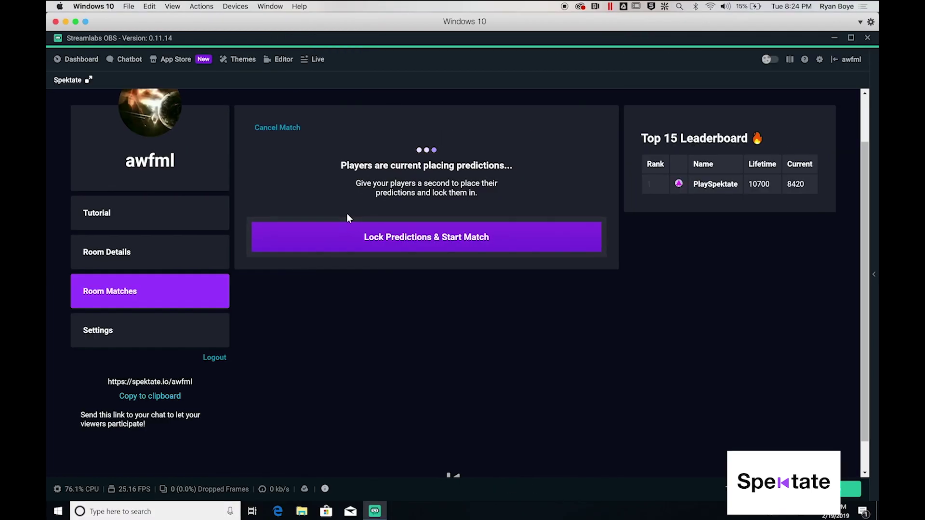
{"action": "left_click", "coordinate": [409, 243]}
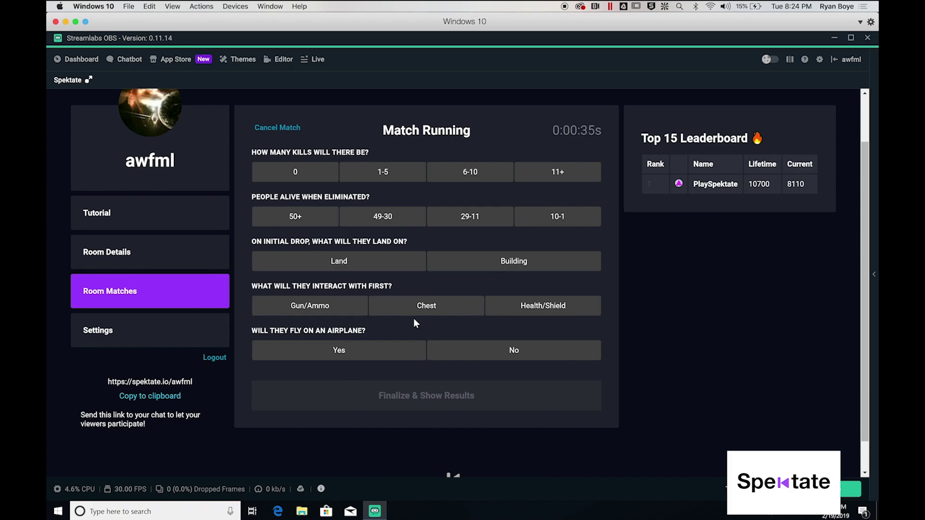
Step: Set the match answers to 0 kills, 29-11 alive, Land, Chest and Yes for the airplane, and finalize the results
{"action": "left_click", "coordinate": [316, 175]}
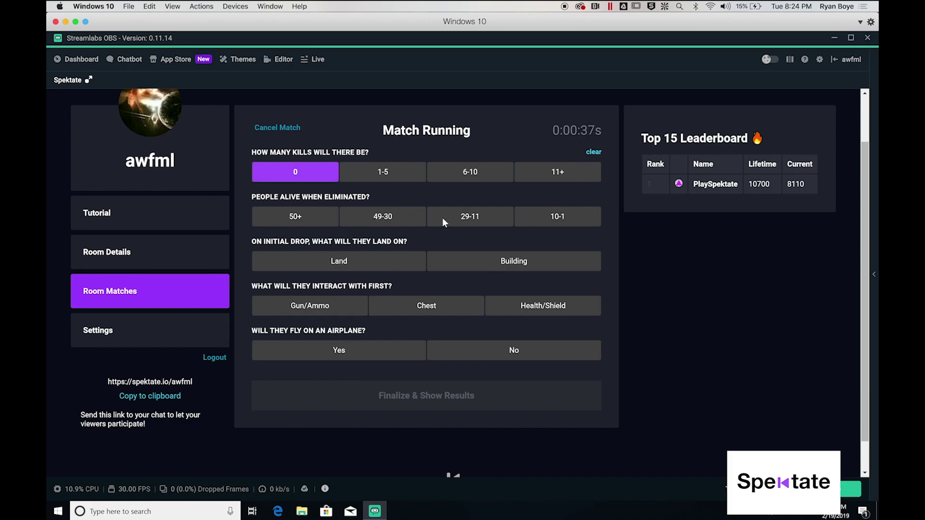
{"action": "left_click", "coordinate": [465, 222]}
{"action": "left_click", "coordinate": [382, 268]}
{"action": "left_click", "coordinate": [420, 307]}
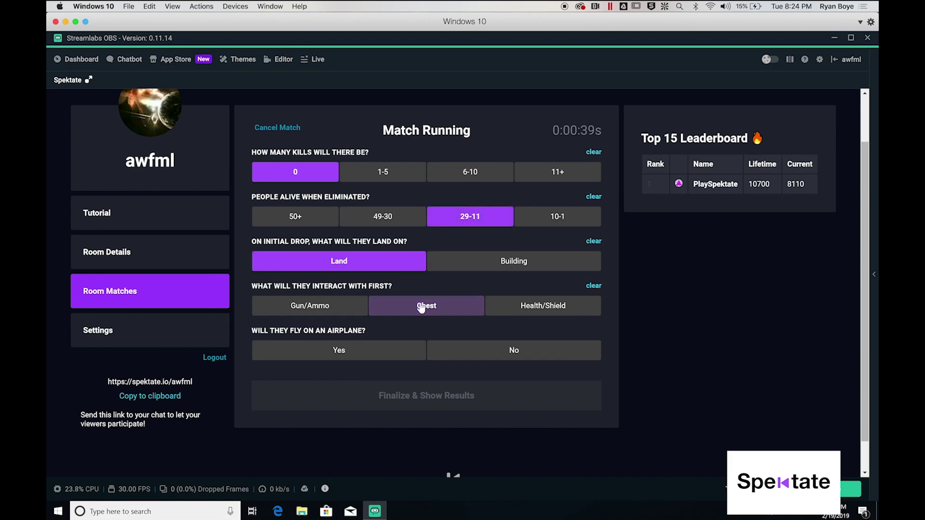
{"action": "left_click", "coordinate": [385, 356]}
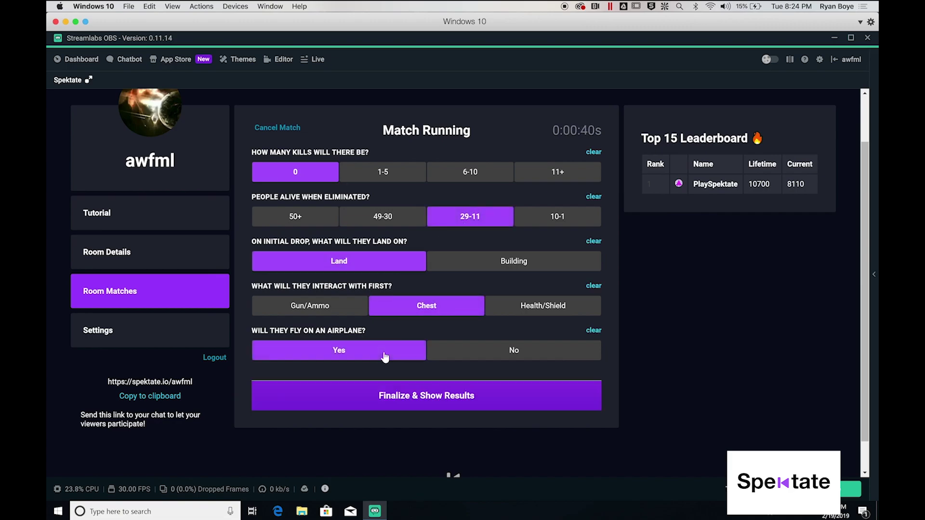
{"action": "left_click", "coordinate": [436, 399]}
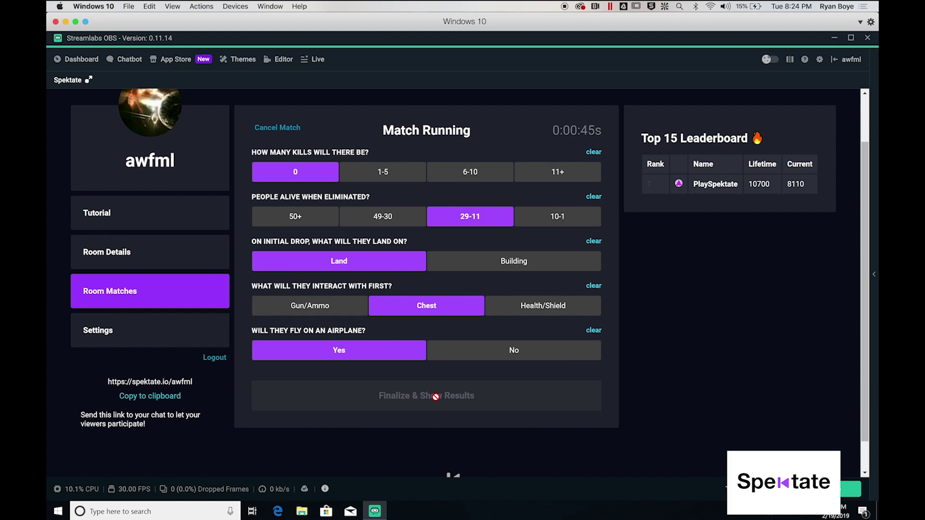
Step: Examine the Top 3 ranking and points gained in the match results
{"action": "left_click_drag", "start_coordinate": [283, 184], "coordinate": [447, 184]}
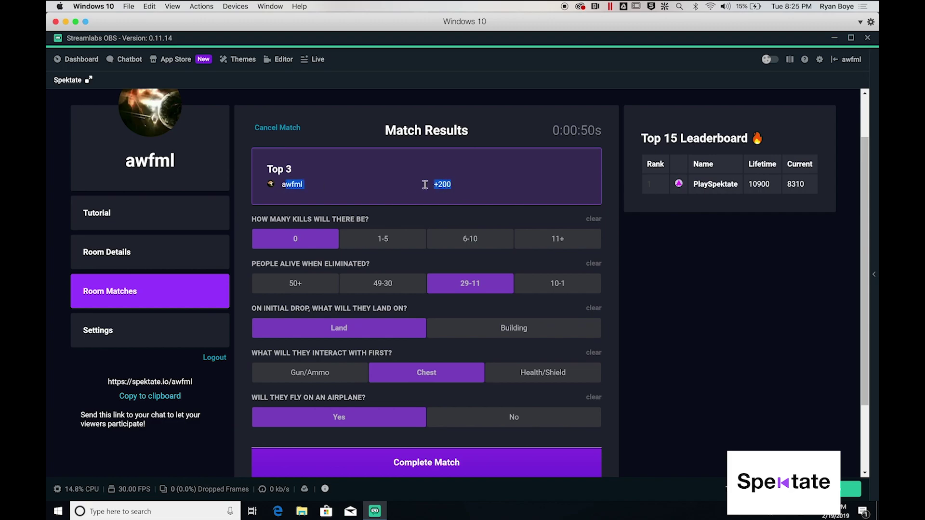
{"action": "left_click", "coordinate": [452, 185]}
{"action": "key", "text": "super+Tab"}
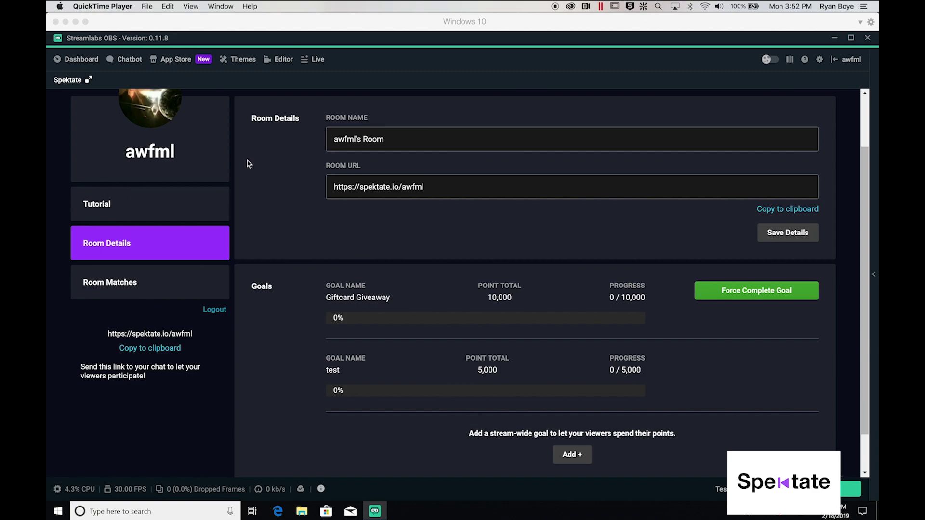
Step: Examine the Goals section of the room details, including the Giftcard Giveaway goal and the option for adding stream-wide goals
{"action": "left_click", "coordinate": [98, 315]}
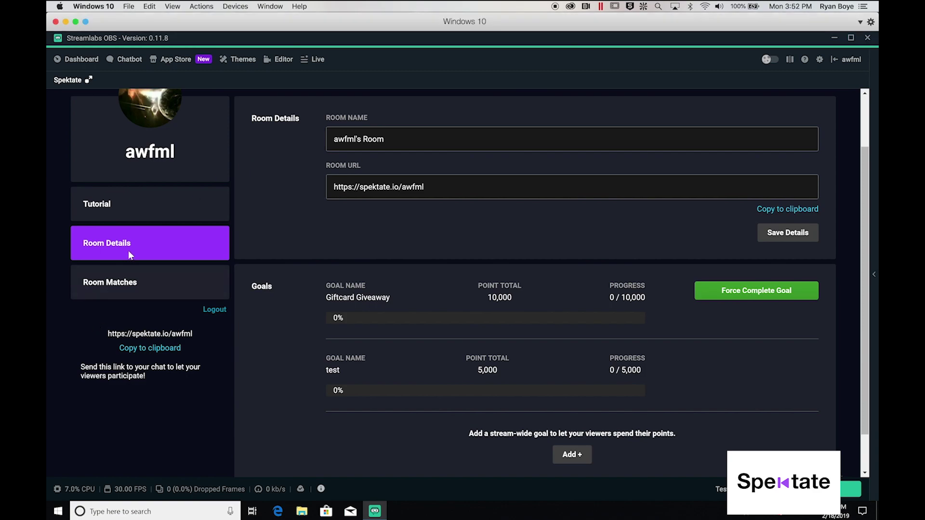
{"action": "scroll", "coordinate": [284, 239], "scroll_direction": "up", "scroll_amount": 1}
{"action": "left_click_drag", "start_coordinate": [257, 314], "coordinate": [272, 313]}
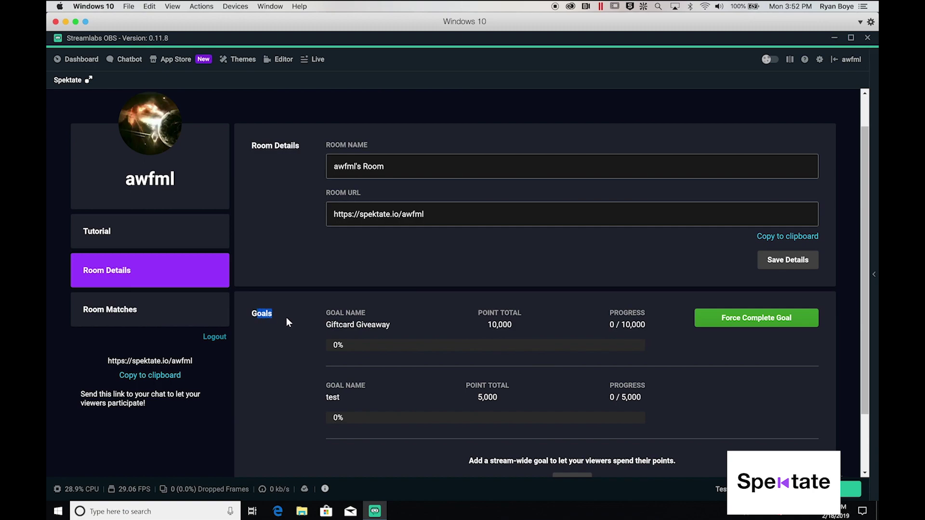
{"action": "scroll", "coordinate": [287, 317], "scroll_direction": "down", "scroll_amount": 2}
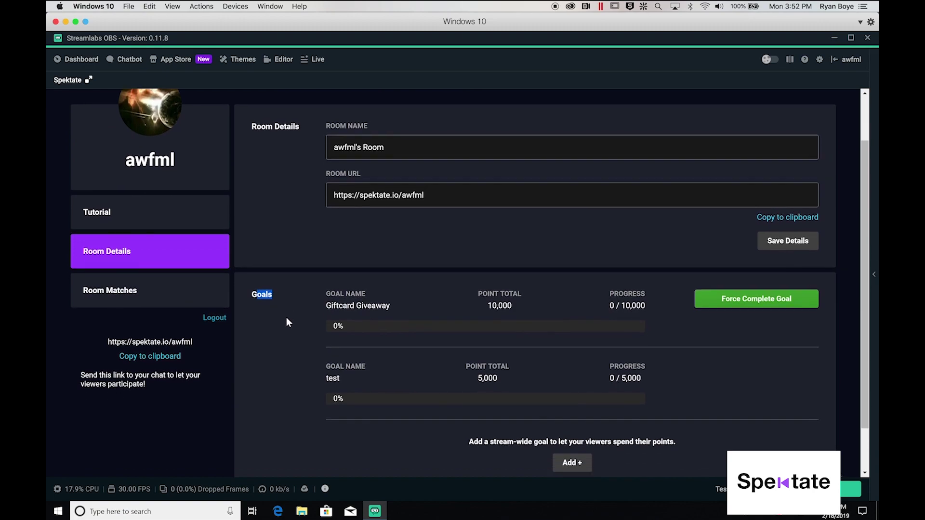
{"action": "scroll", "coordinate": [286, 318], "scroll_direction": "down", "scroll_amount": 1}
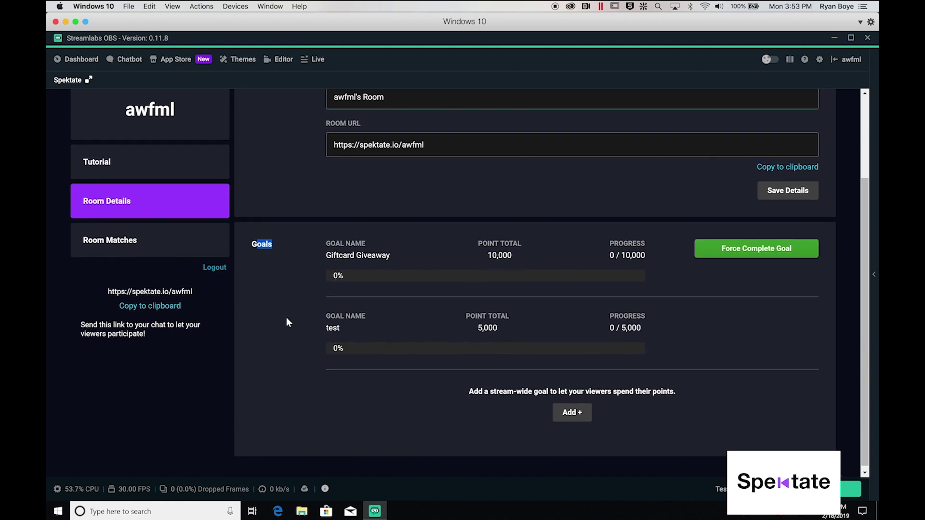
{"action": "left_click", "coordinate": [298, 273]}
{"action": "left_click_drag", "start_coordinate": [324, 255], "coordinate": [397, 256]}
{"action": "left_click", "coordinate": [396, 253]}
{"action": "left_click", "coordinate": [475, 390]}
Step: Add and save a stream-wide goal named "Floss for my viewers" with a point total of 1500
{"action": "left_click", "coordinate": [572, 413]}
{"action": "left_click", "coordinate": [405, 423]}
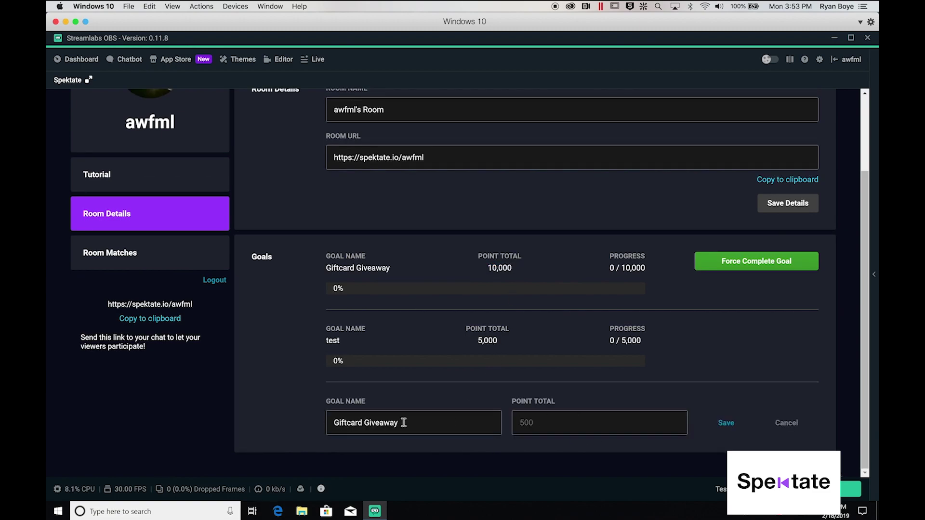
{"action": "key", "text": "ctrl+shift+Left"}
{"action": "key", "text": "ctrl+shift+Left"}
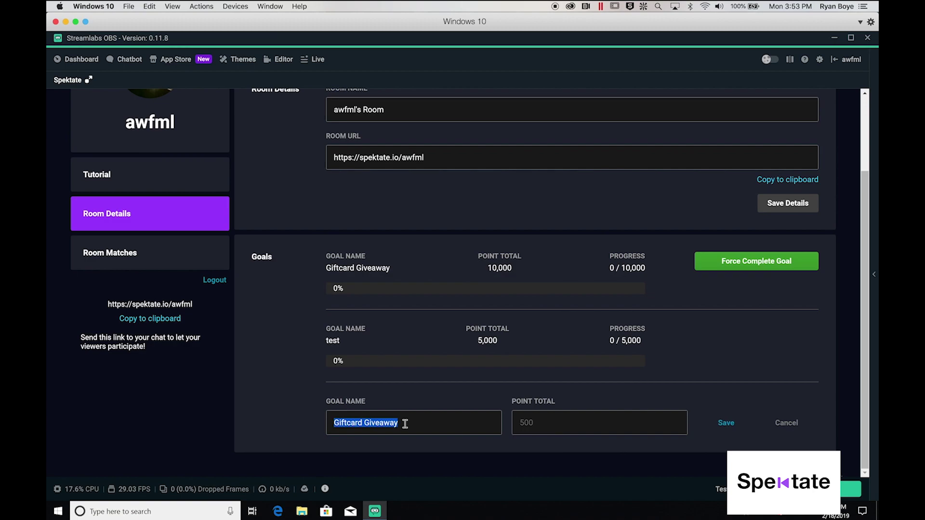
{"action": "type", "text": "Floss for my "}
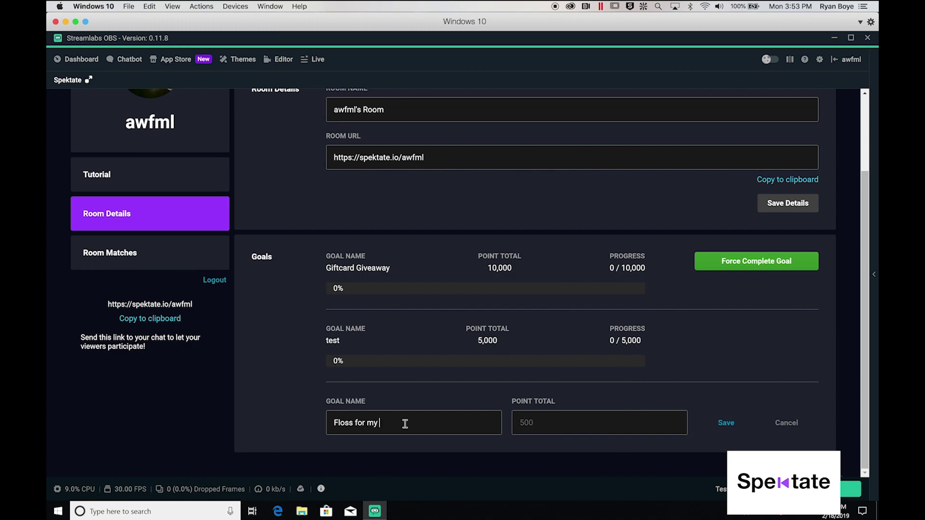
{"action": "type", "text": "viewers"}
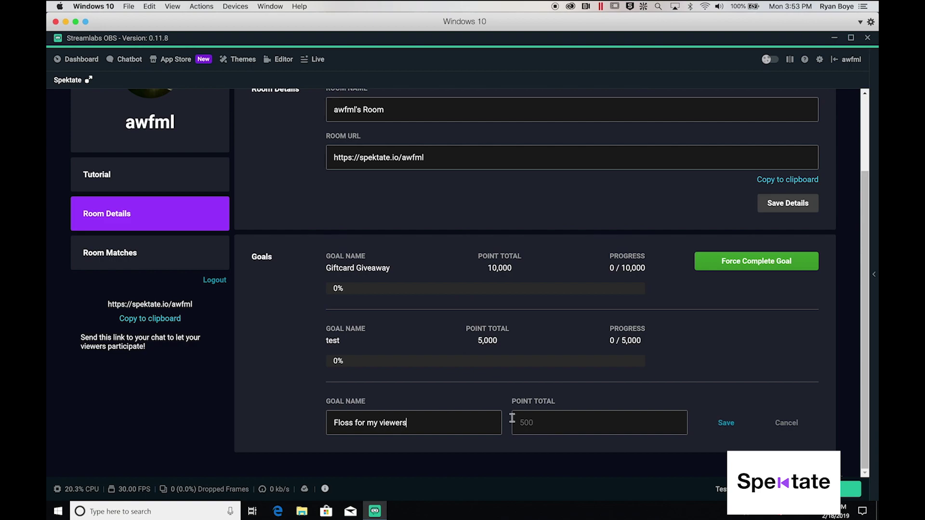
{"action": "left_click", "coordinate": [561, 427]}
{"action": "type", "text": "1500"}
{"action": "left_click", "coordinate": [720, 422]}
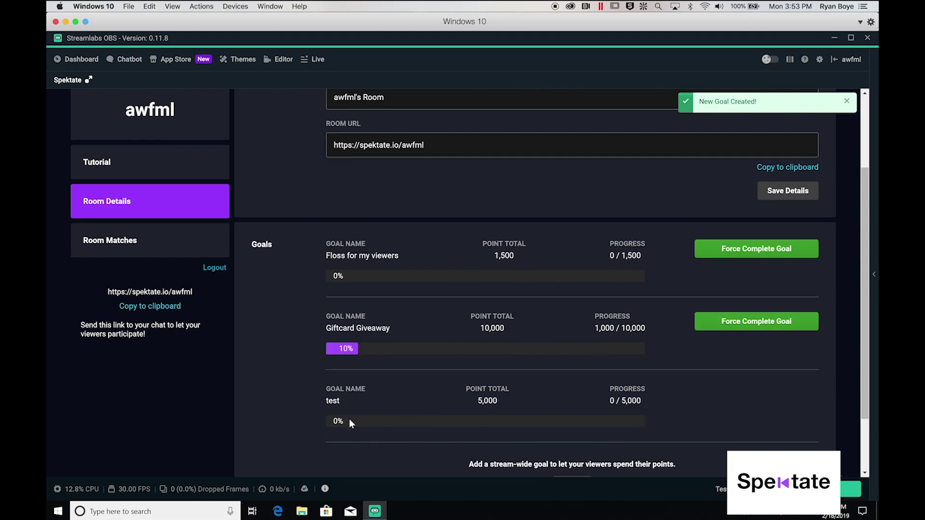
Step: Add and save another stream-wide goal named "Do 50 pushups" with a point total of 500
{"action": "scroll", "coordinate": [577, 385], "scroll_direction": "down", "scroll_amount": 3}
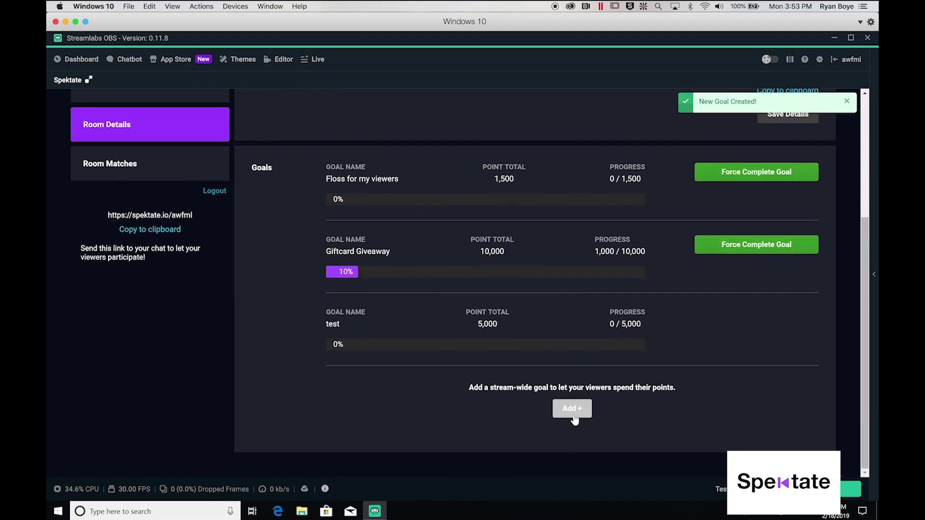
{"action": "left_click", "coordinate": [574, 411]}
{"action": "key", "text": "ctrl+a"}
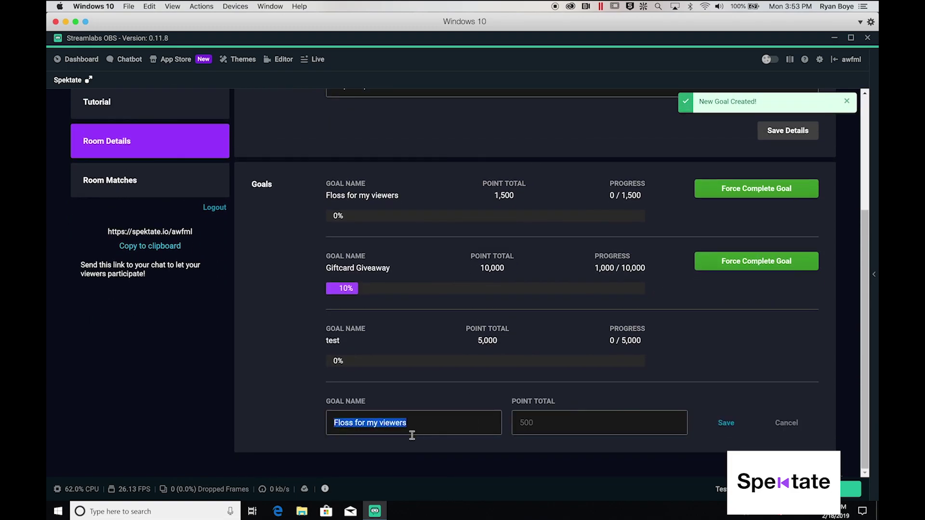
{"action": "type", "text": "Do 50 pushups"}
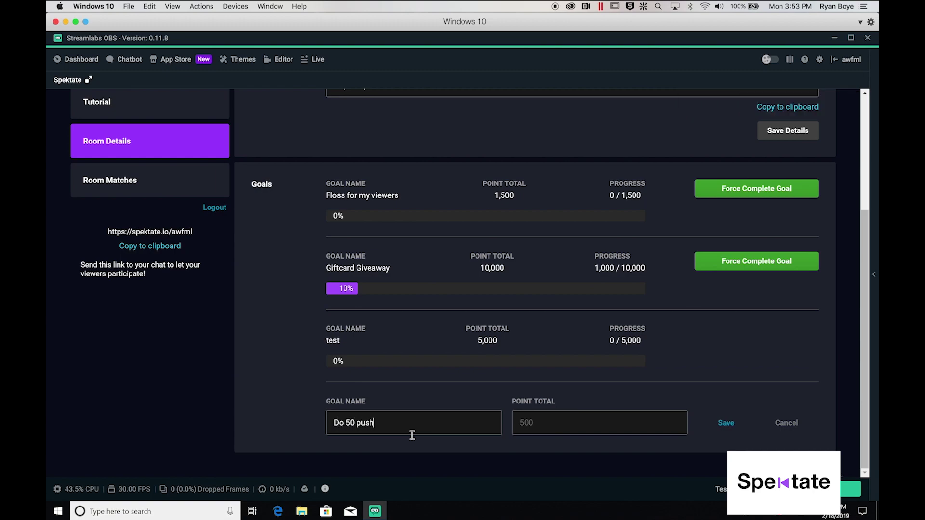
{"action": "left_click", "coordinate": [560, 420]}
{"action": "type", "text": "500"}
{"action": "left_click", "coordinate": [726, 423]}
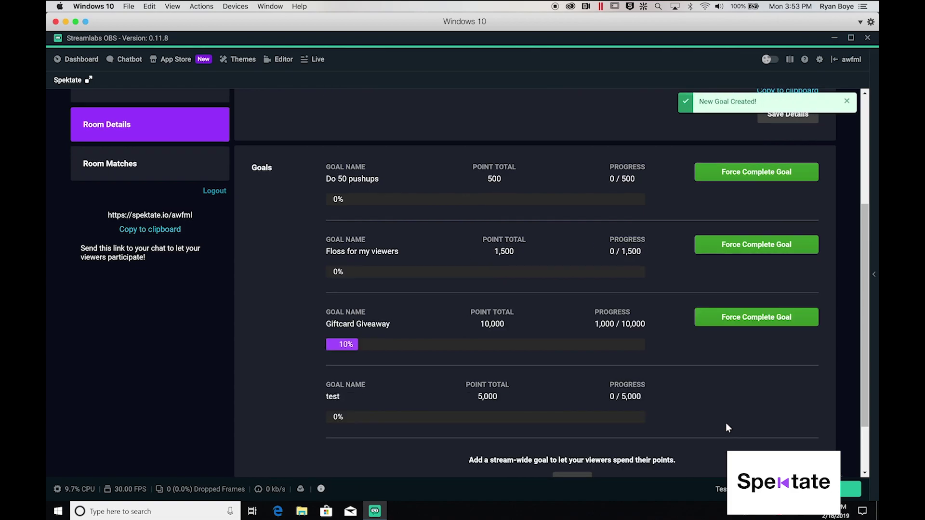
{"action": "scroll", "coordinate": [256, 364], "scroll_direction": "up", "scroll_amount": 2}
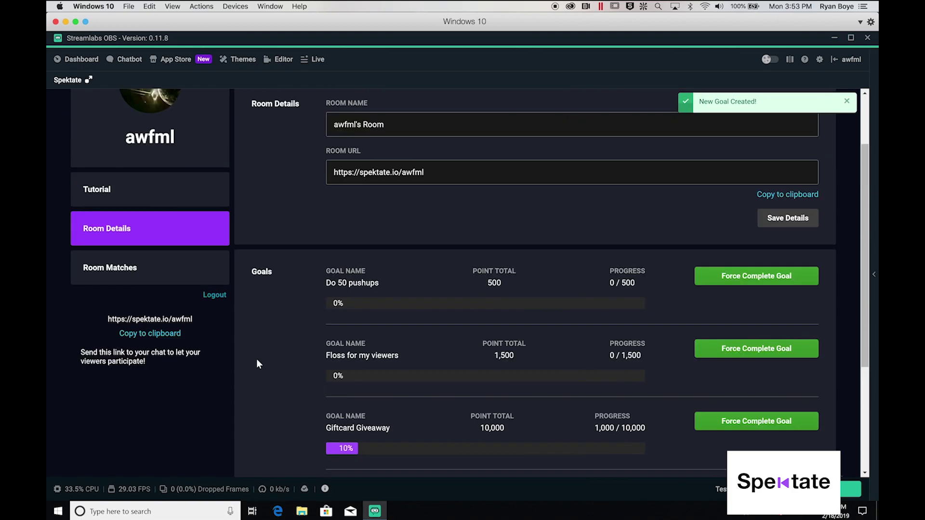
Step: Switch to the Spektate viewer room in Chrome and examine the between-match notice, the Spektator Points balance and the three active goals
{"action": "key", "text": "super+Tab"}
{"action": "key", "text": "super+Tab"}
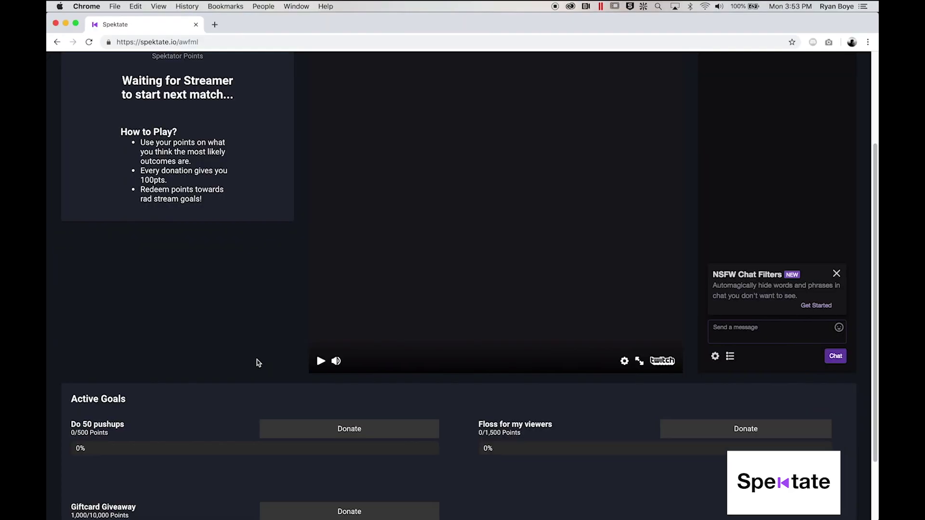
{"action": "left_click_drag", "start_coordinate": [122, 162], "coordinate": [190, 172]}
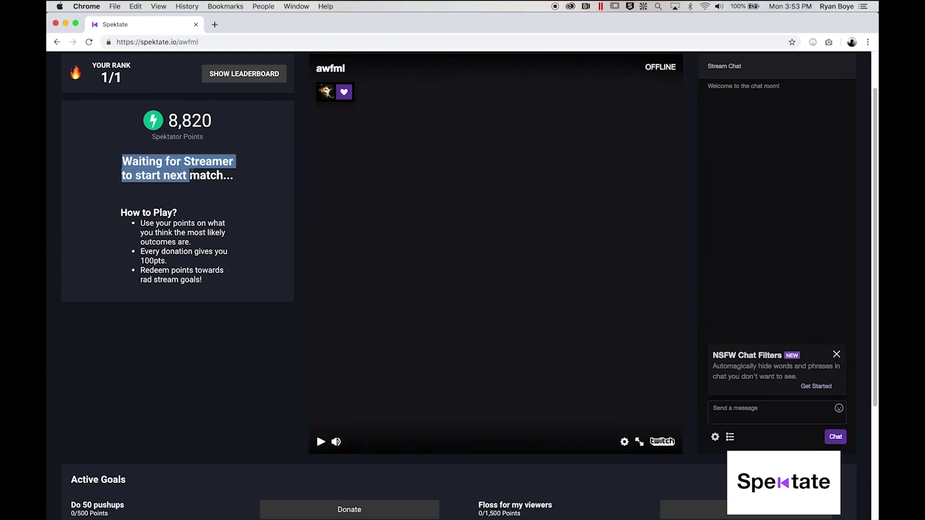
{"action": "left_click", "coordinate": [192, 277]}
{"action": "scroll", "coordinate": [193, 285], "scroll_direction": "down", "scroll_amount": 4}
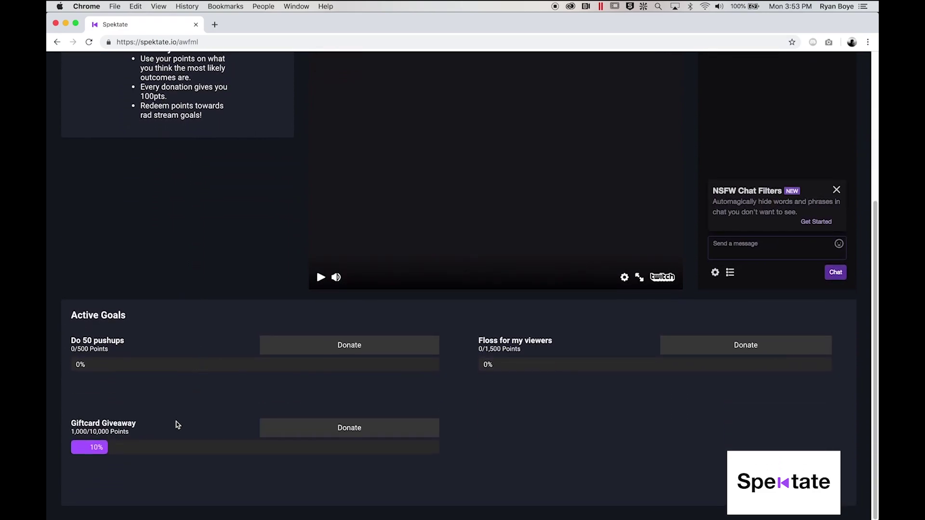
{"action": "left_click_drag", "start_coordinate": [76, 341], "coordinate": [112, 341]}
{"action": "left_click_drag", "start_coordinate": [479, 340], "coordinate": [493, 350]}
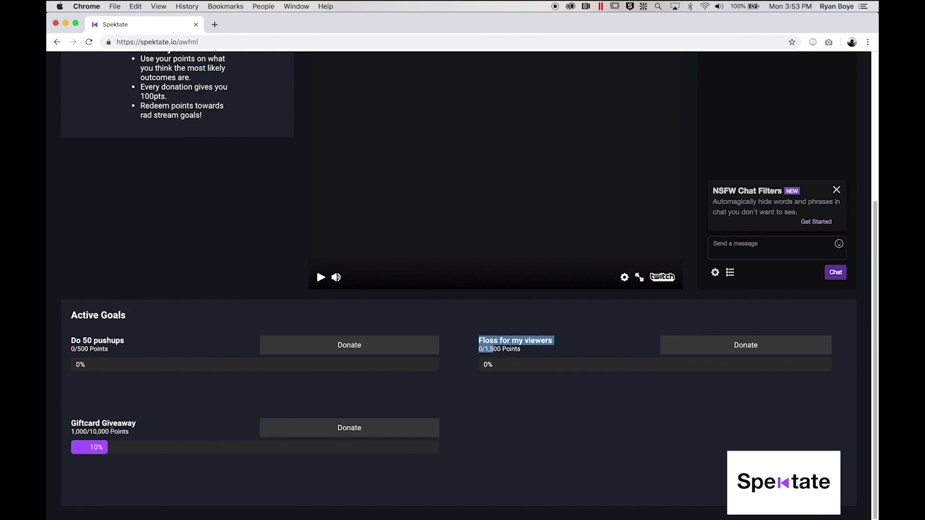
{"action": "left_click_drag", "start_coordinate": [112, 426], "coordinate": [93, 468]}
{"action": "left_click", "coordinate": [89, 458]}
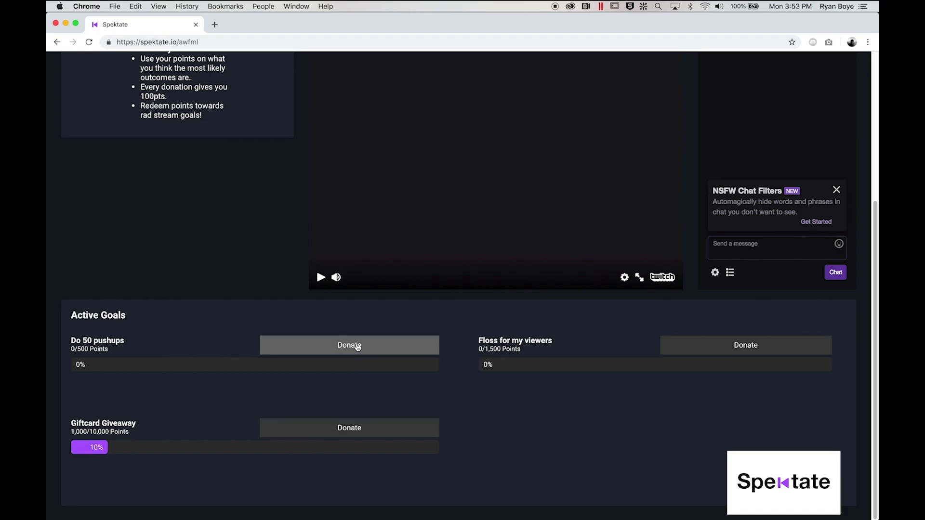
{"action": "scroll", "coordinate": [357, 346], "scroll_direction": "up", "scroll_amount": 5}
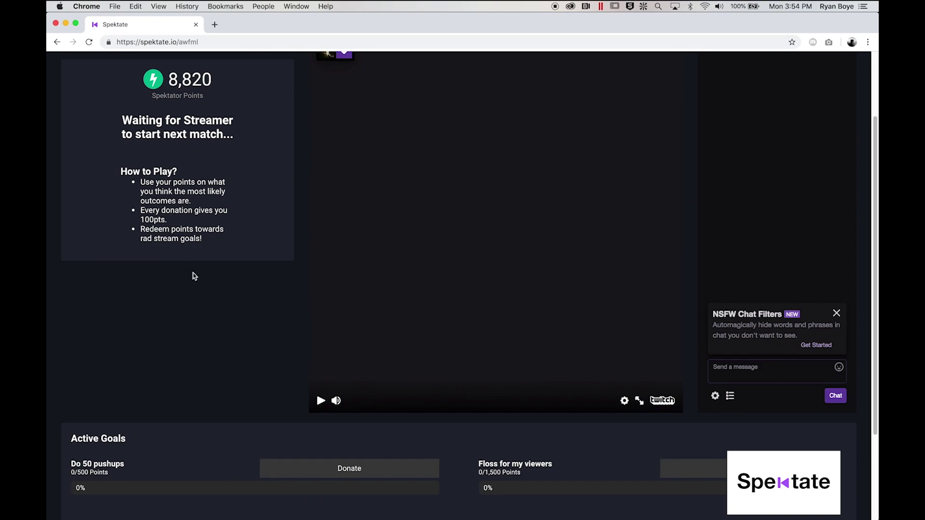
Step: Contribute 200 points to the "Do 50 pushups" goal under Active Goals
{"action": "scroll", "coordinate": [192, 272], "scroll_direction": "down", "scroll_amount": 4}
{"action": "left_click", "coordinate": [305, 373]}
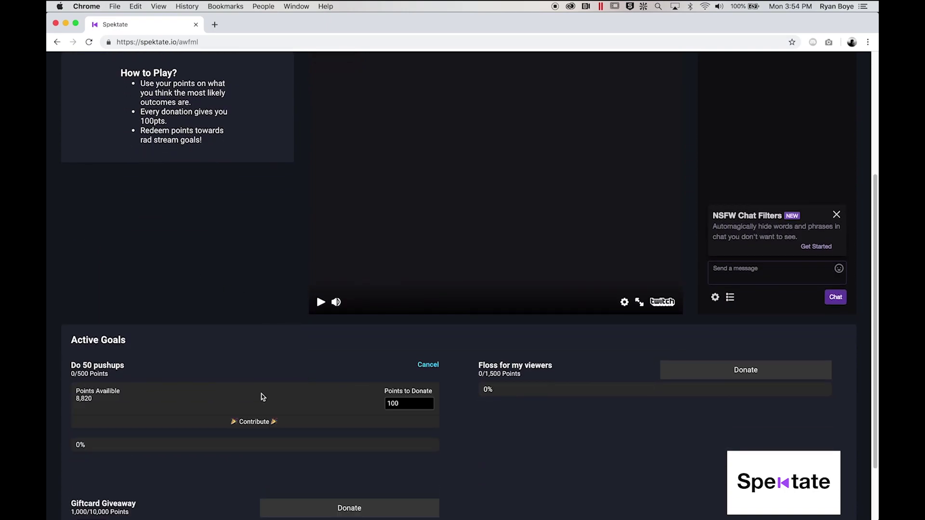
{"action": "left_click", "coordinate": [400, 403]}
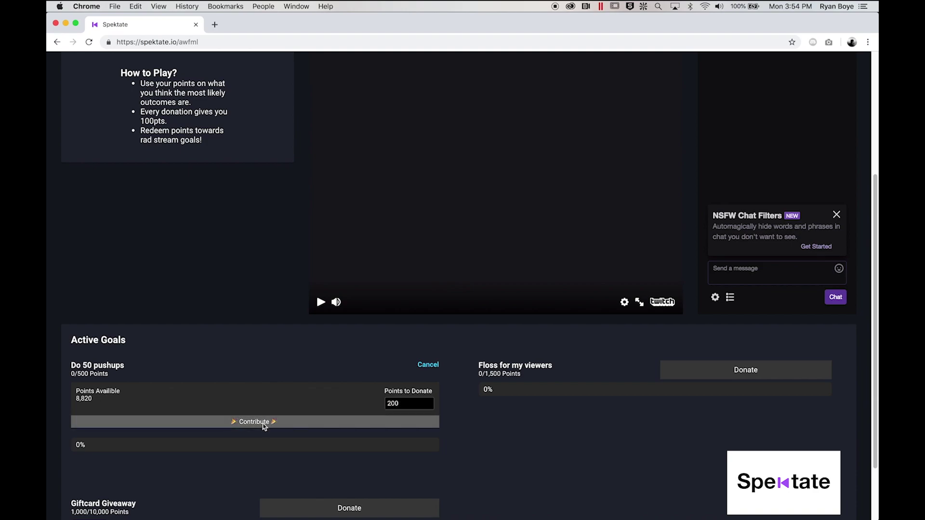
{"action": "left_click", "coordinate": [264, 425]}
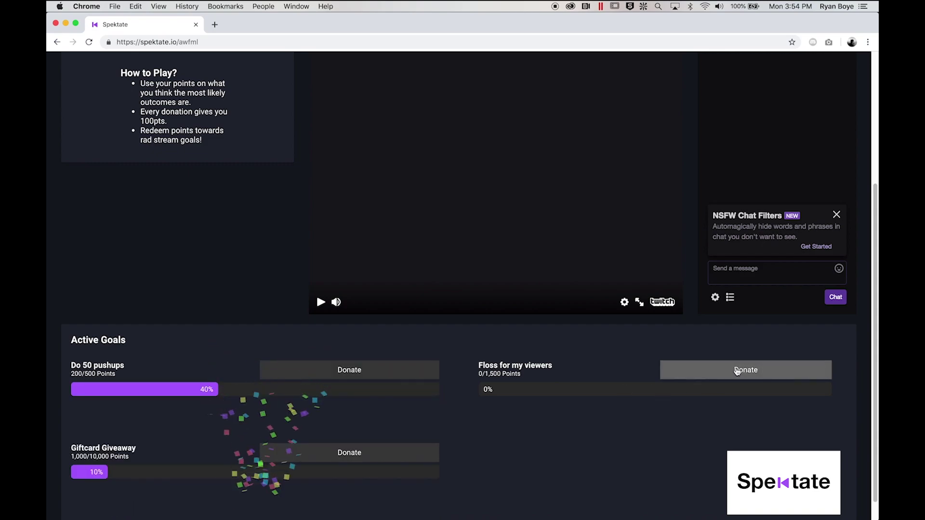
Step: Contribute 200 points to the "Floss for my viewers" goal
{"action": "left_click", "coordinate": [737, 371]}
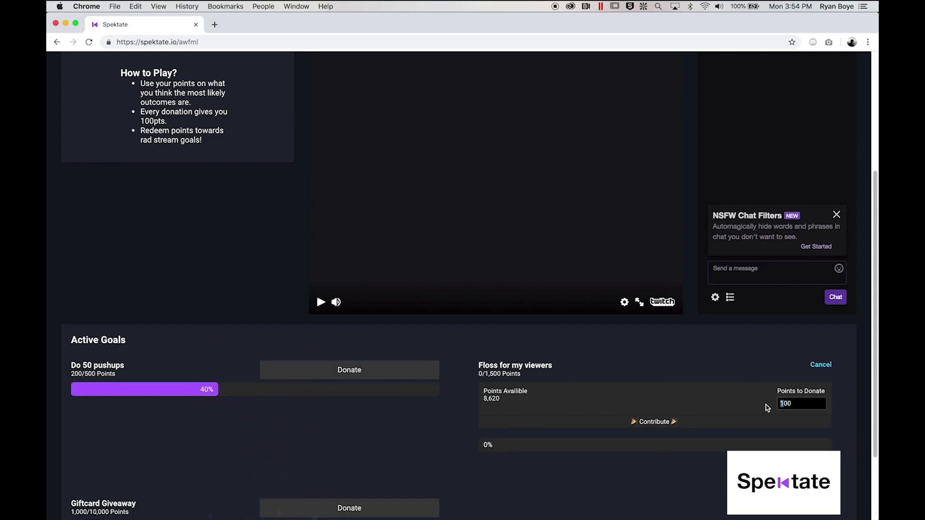
{"action": "type", "text": "2"}
{"action": "left_click", "coordinate": [679, 427]}
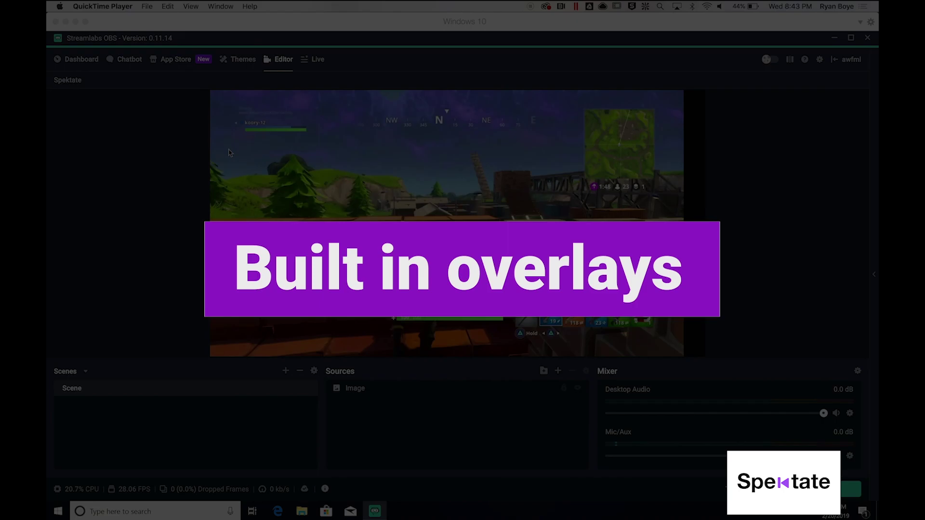
Step: Open the catalogue of available sources for the current scene in the Streamlabs OBS editor
{"action": "left_click", "coordinate": [229, 153]}
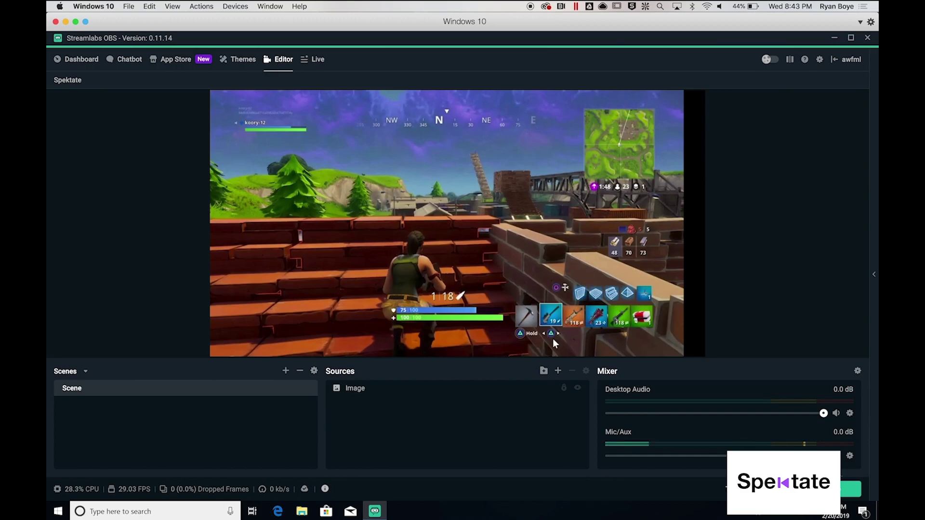
{"action": "left_click", "coordinate": [558, 371]}
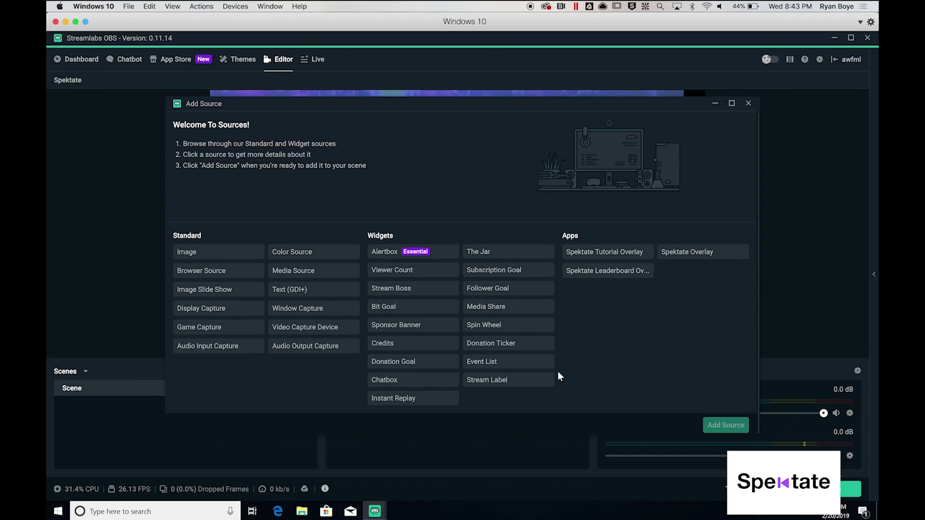